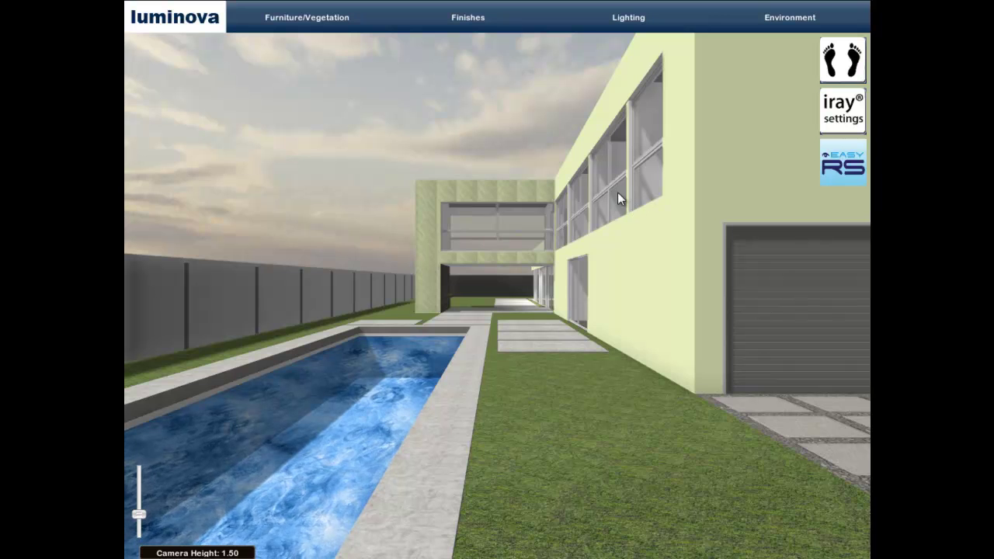
# Step: Turn toward the garage and place a white Jaguar S-type on the driveway paving
pyautogui.press('Right')
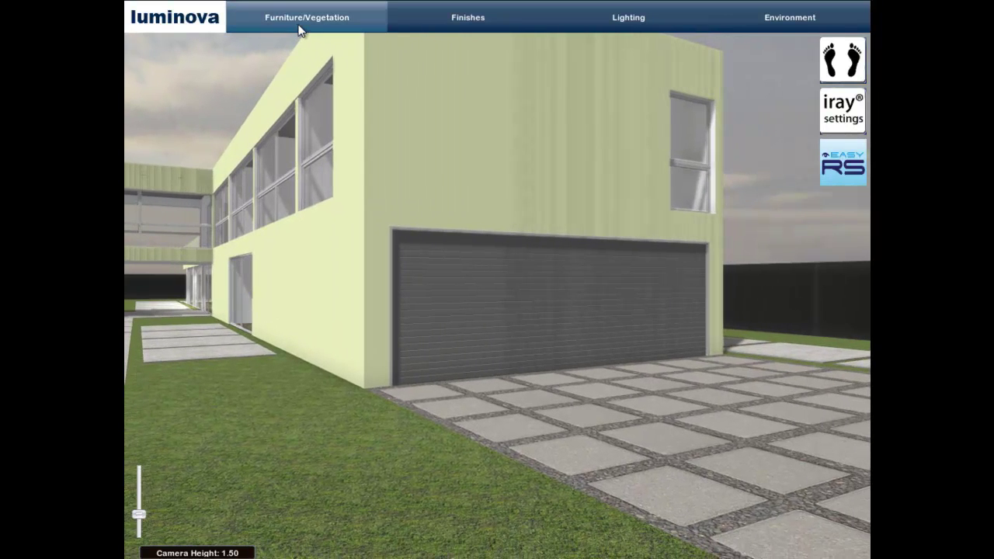
pyautogui.press('Right')
pyautogui.press('Right')
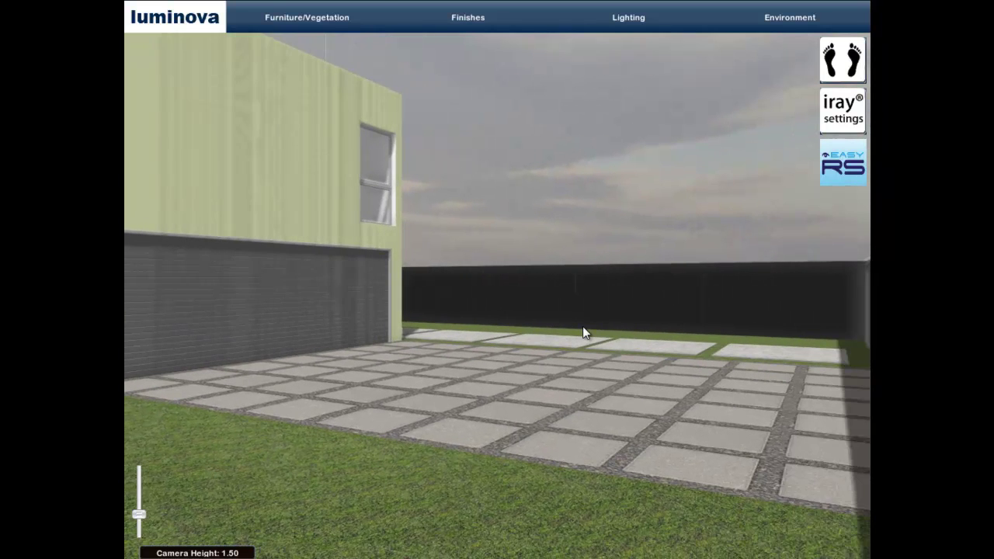
pyautogui.click(303, 16)
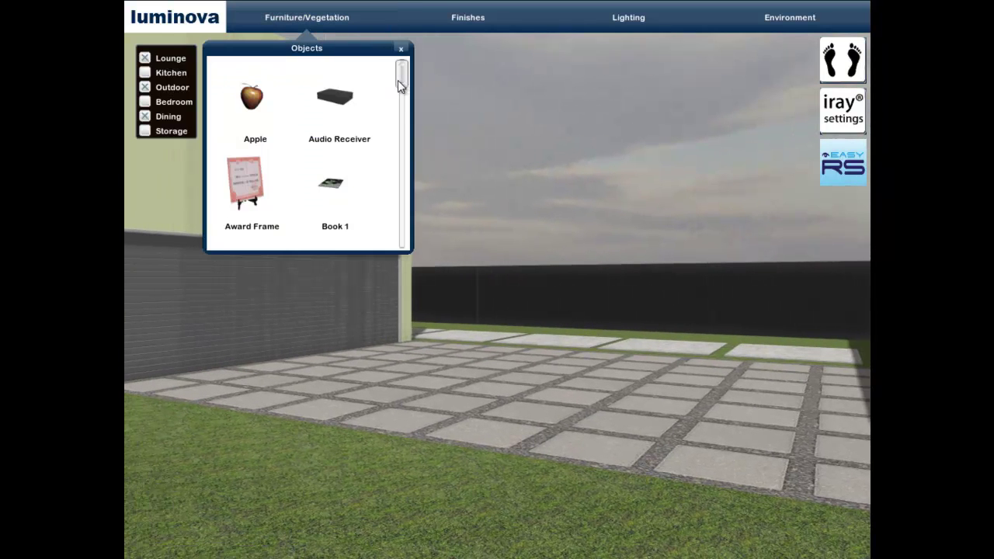
pyautogui.moveTo(402, 74); pyautogui.dragTo(409, 206)
pyautogui.moveTo(358, 107)
pyautogui.mouseDown()
pyautogui.moveTo(548, 373)
pyautogui.moveTo(538, 373)
pyautogui.moveTo(547, 367)
pyautogui.mouseUp()
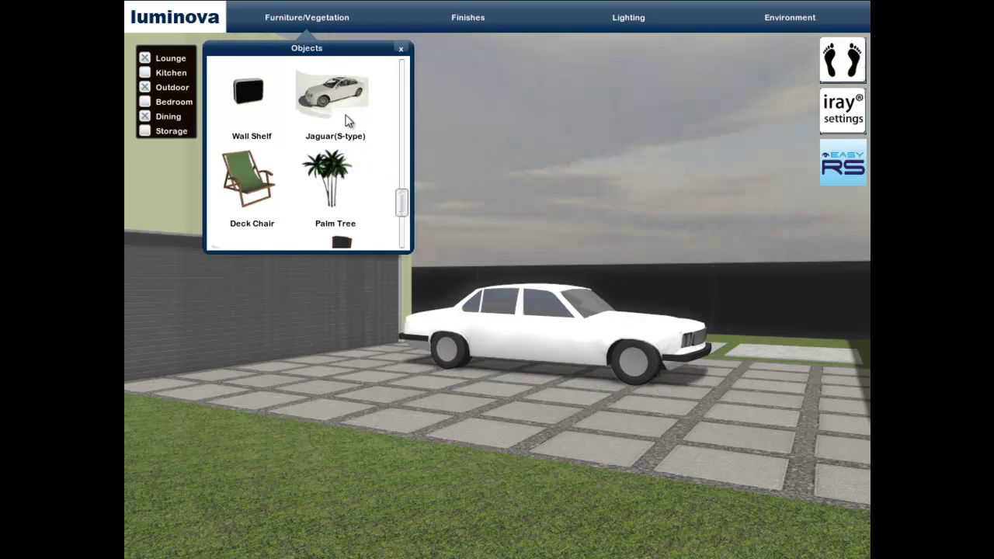
# Step: Add a black Jaguar S-type and plant a palm tree at the right of the driveway
pyautogui.scroll(-1, 402, 204)
pyautogui.moveTo(272, 202)
pyautogui.mouseDown()
pyautogui.moveTo(386, 388)
pyautogui.moveTo(428, 400)
pyautogui.mouseUp()
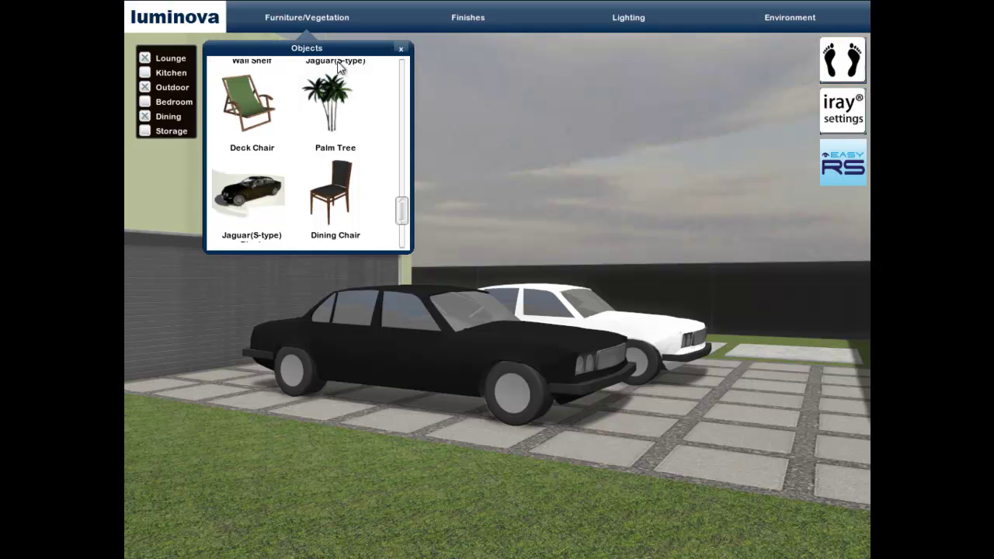
pyautogui.moveTo(334, 120)
pyautogui.mouseDown()
pyautogui.moveTo(802, 390)
pyautogui.moveTo(782, 342)
pyautogui.mouseUp()
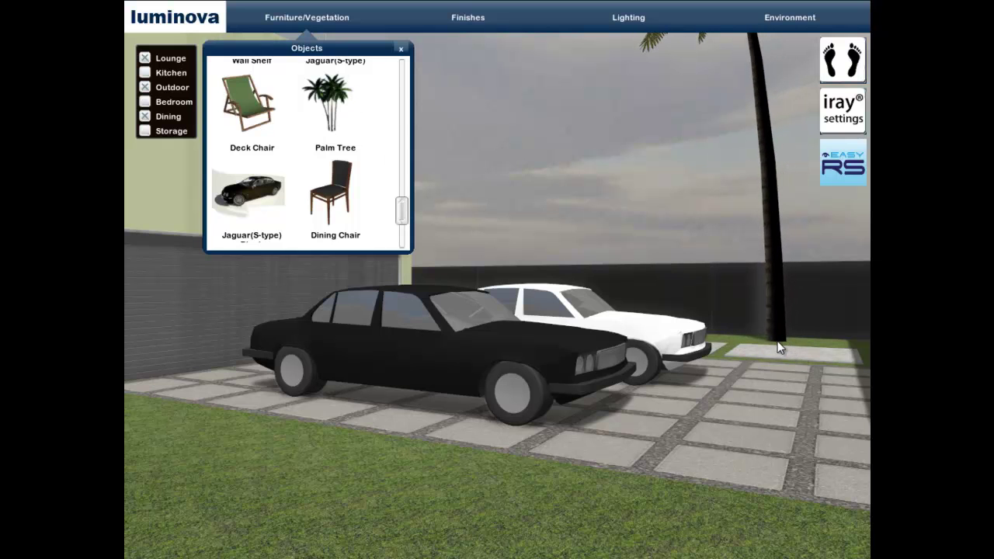
pyautogui.click(326, 20)
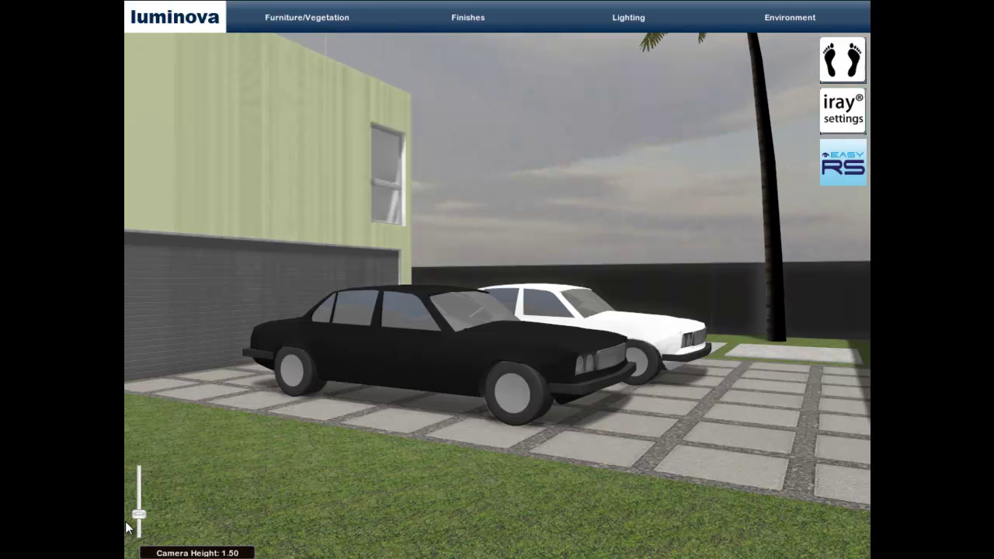
# Step: Raise camera height to 3.74, add two palm trees behind the cars, and step back to view the house
pyautogui.moveTo(139, 514); pyautogui.dragTo(147, 481)
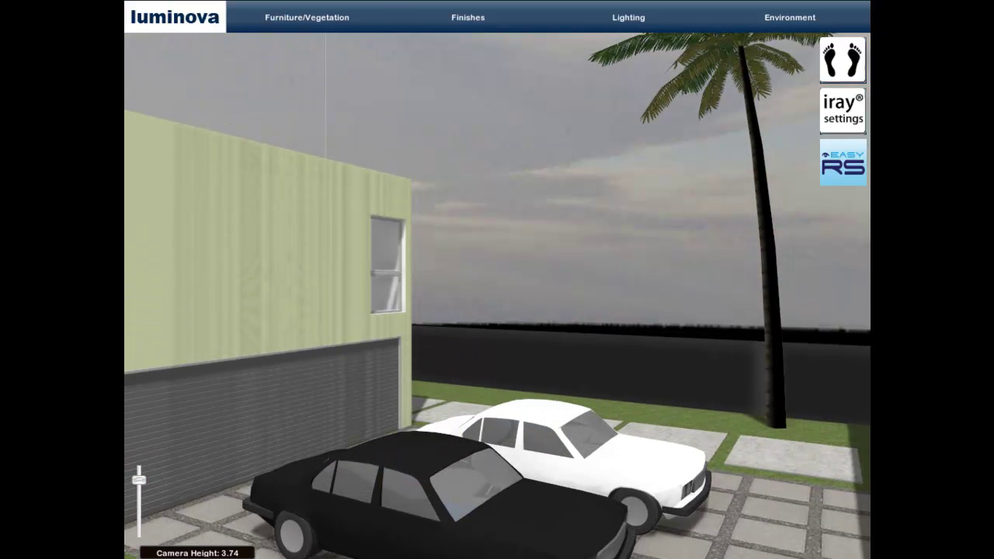
pyautogui.click(340, 15)
pyautogui.moveTo(336, 101)
pyautogui.mouseDown()
pyautogui.moveTo(517, 344)
pyautogui.moveTo(486, 388)
pyautogui.moveTo(467, 394)
pyautogui.mouseUp()
pyautogui.moveTo(336, 125)
pyautogui.mouseDown()
pyautogui.moveTo(632, 409)
pyautogui.moveTo(590, 408)
pyautogui.moveTo(602, 406)
pyautogui.mouseUp()
pyautogui.click(353, 19)
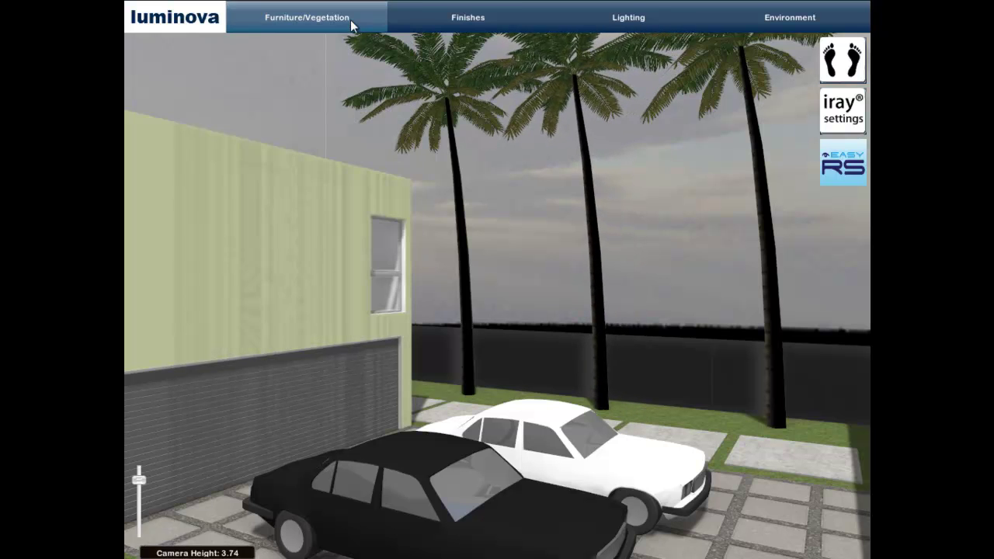
pyautogui.press('Down')
pyautogui.press('Left')
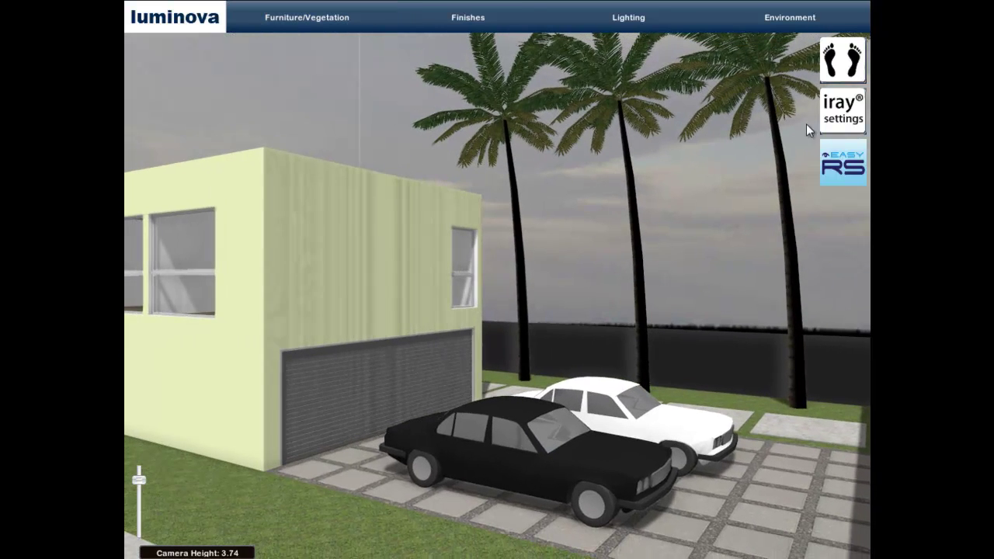
pyautogui.click(827, 161)
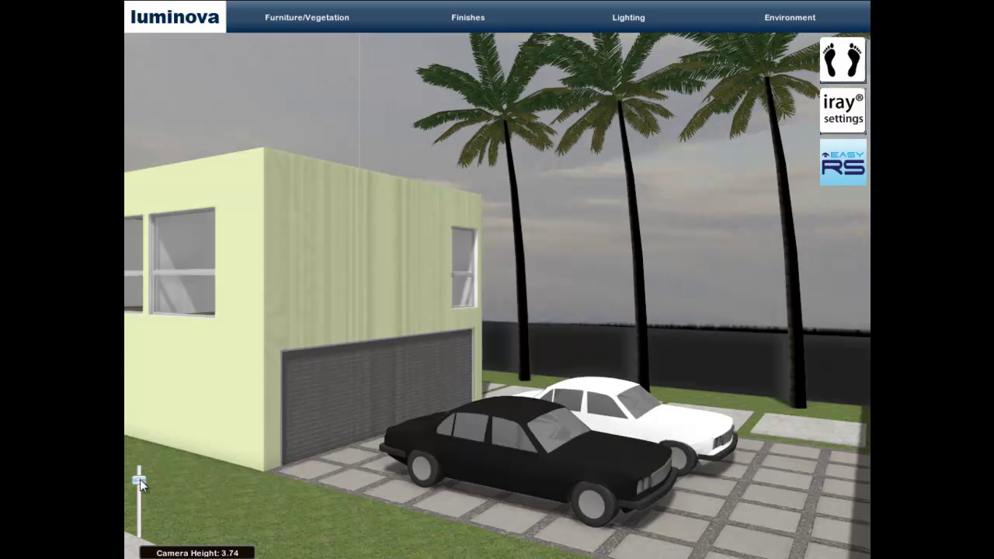
pyautogui.moveTo(140, 479); pyautogui.dragTo(140, 511)
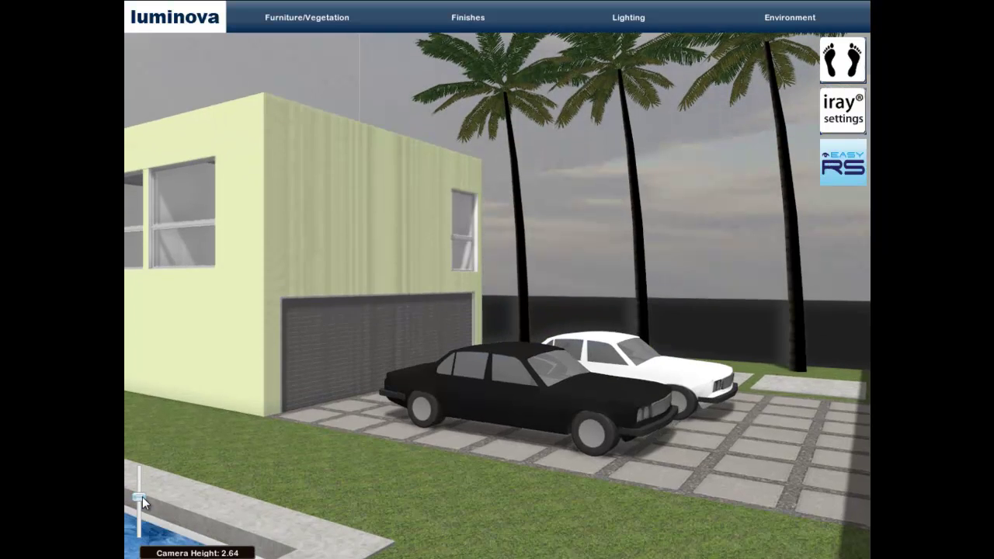
pyautogui.press('Up')
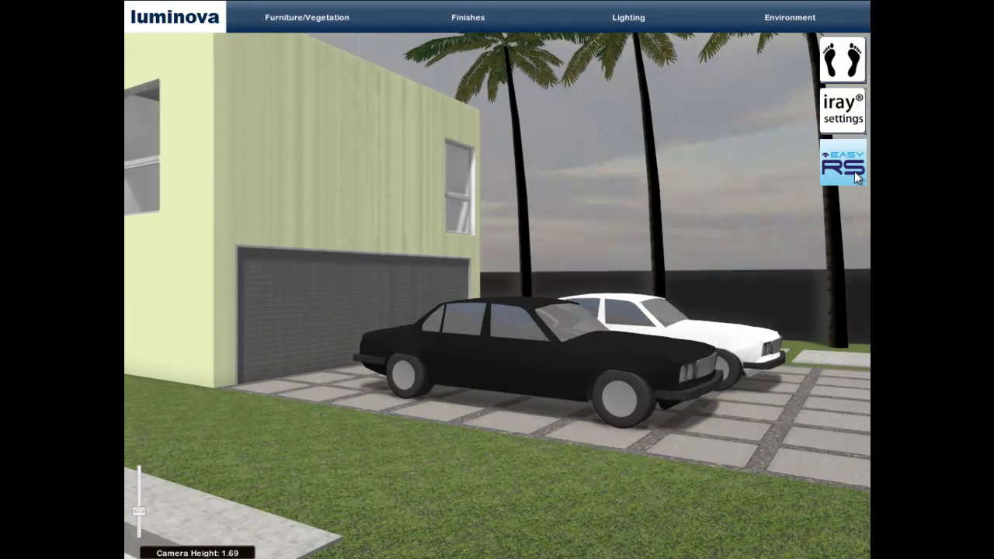
# Step: Render an Easy RS photoreal preview of the driveway, then return to the realtime view
pyautogui.click(855, 174)
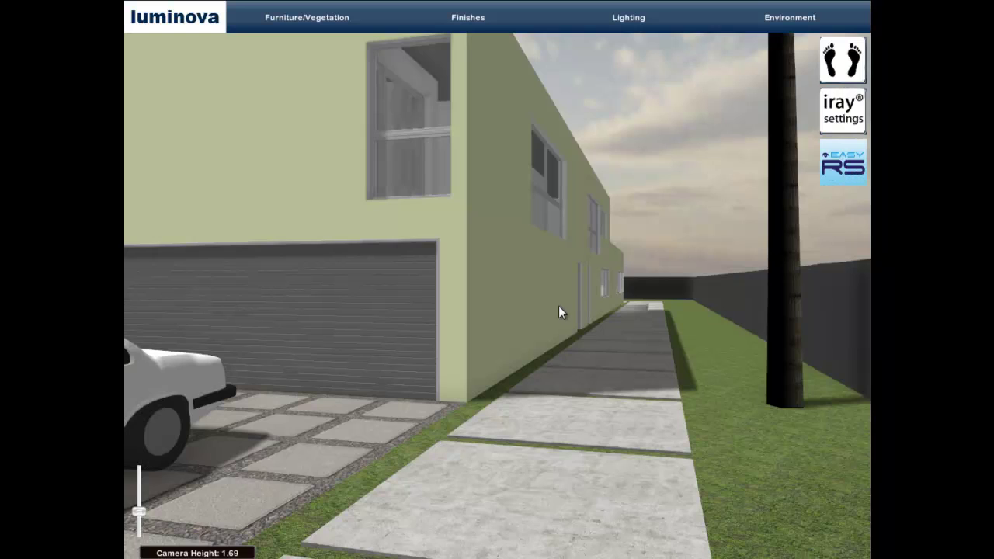
pyautogui.click(559, 308)
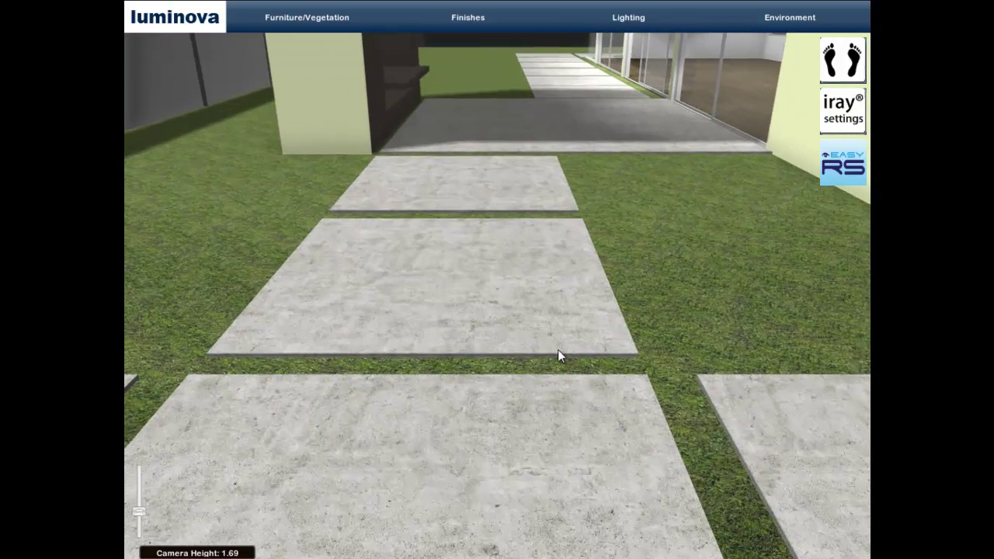
# Step: Apply speckled polished concrete from the Finish Library to the stepping-stone pavers
pyautogui.click(478, 23)
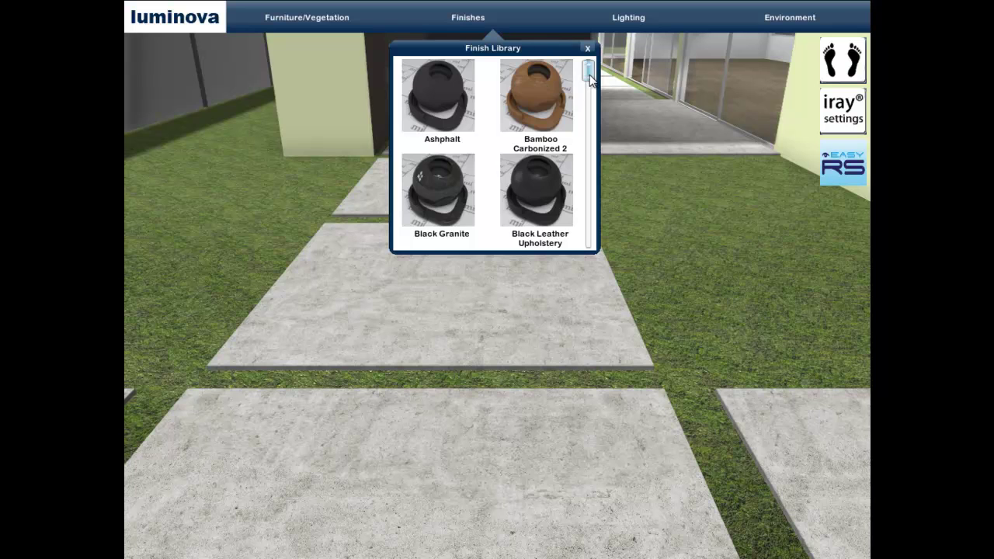
pyautogui.moveTo(588, 76); pyautogui.dragTo(584, 123)
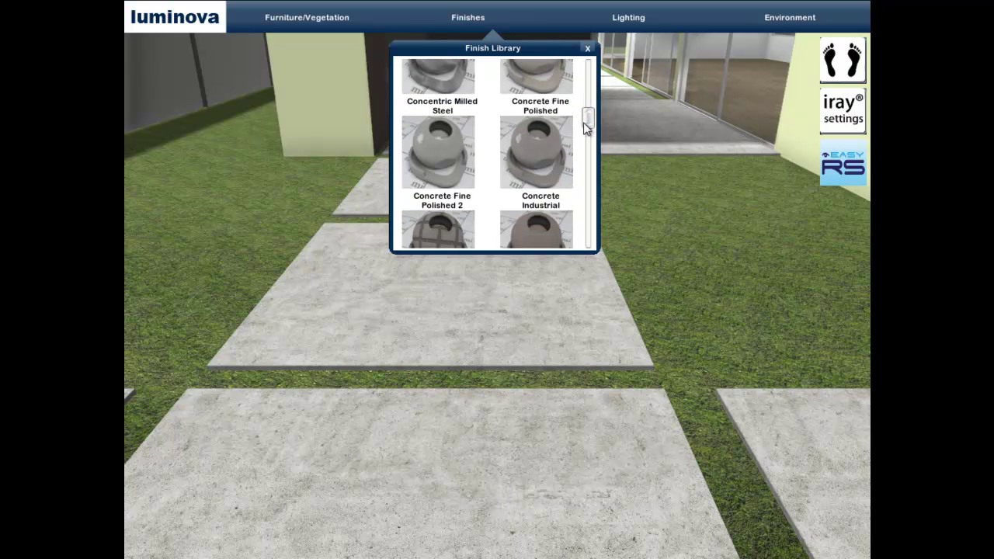
pyautogui.moveTo(438, 218); pyautogui.dragTo(446, 320)
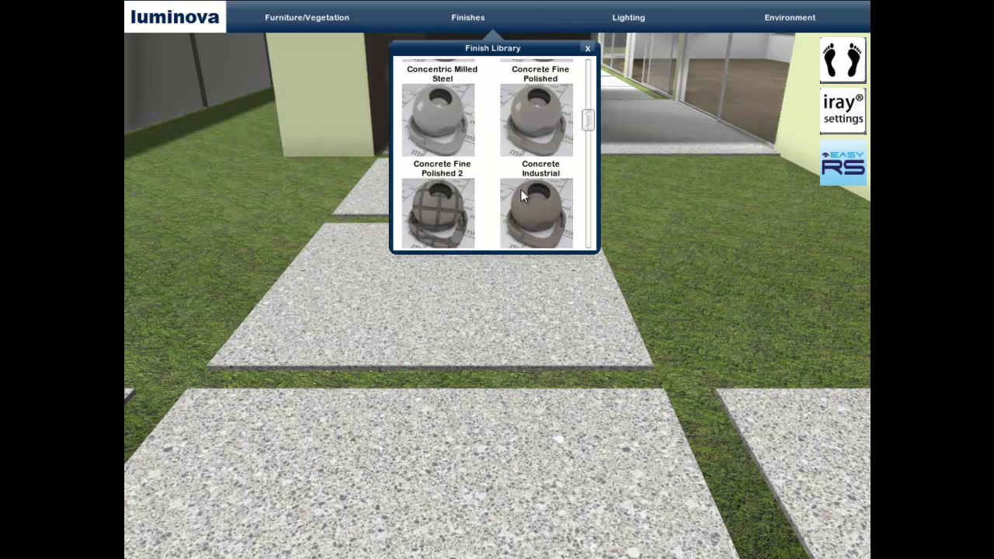
pyautogui.click(588, 48)
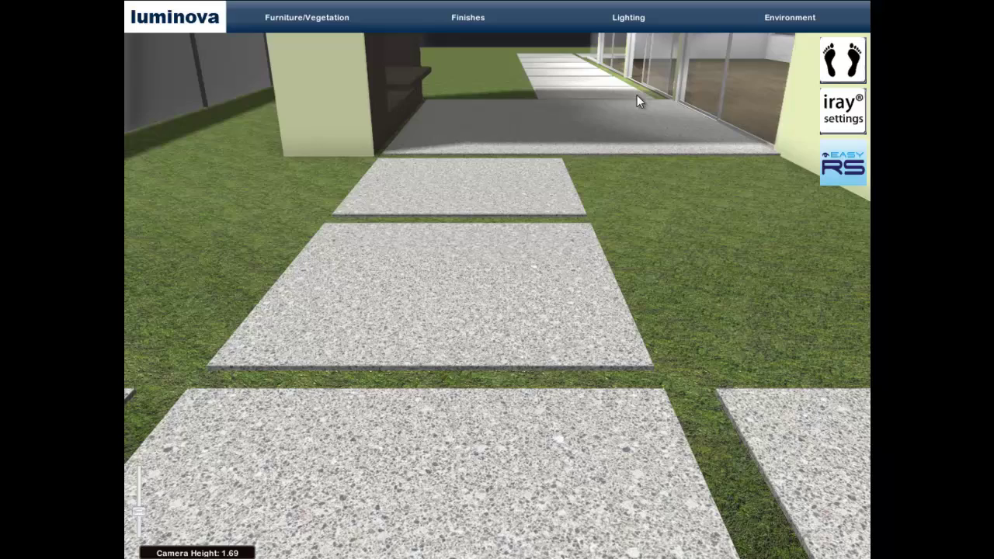
# Step: Render the speckled path, then walk under the overhang through the glass wall into the living room
pyautogui.click(845, 171)
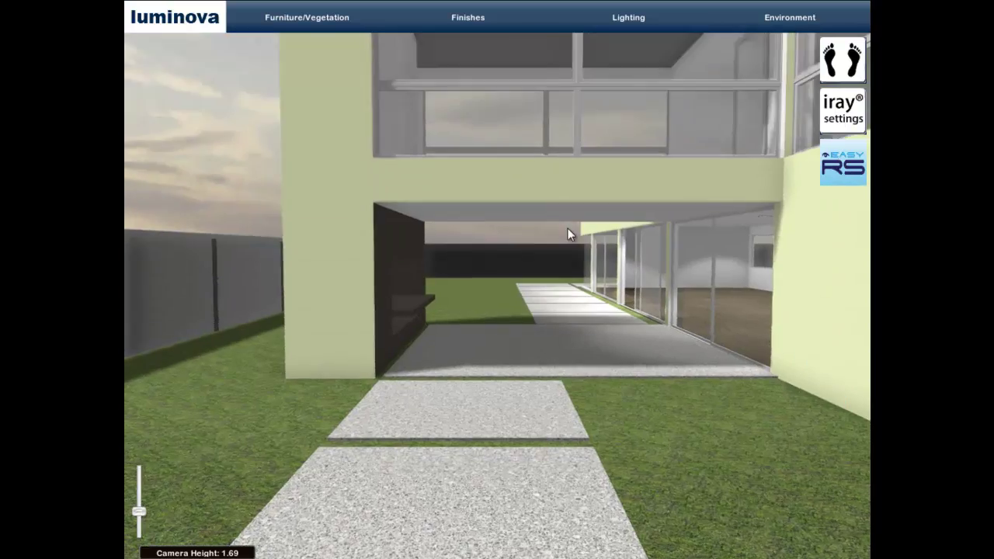
pyautogui.press('Up')
pyautogui.moveTo(578, 233); pyautogui.dragTo(636, 248)
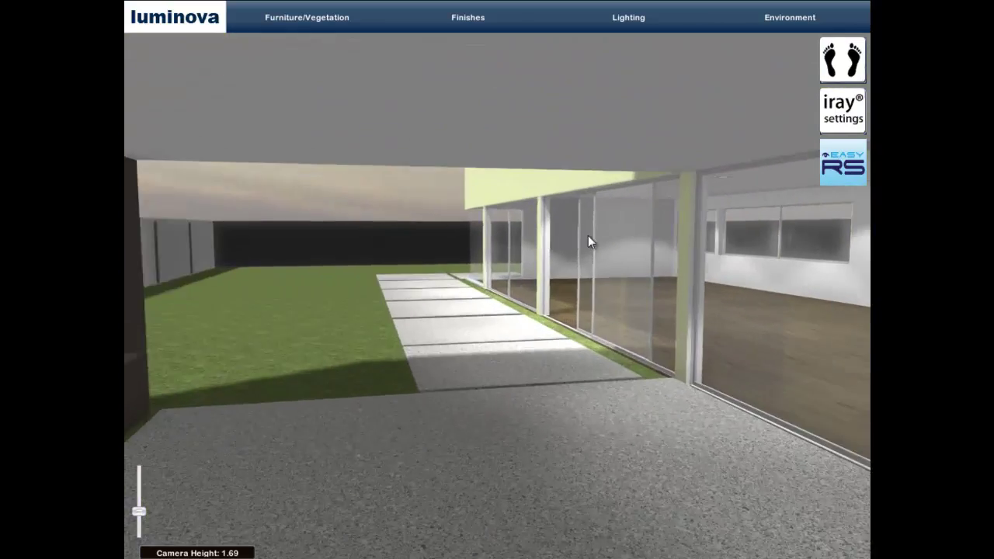
pyautogui.press('Up')
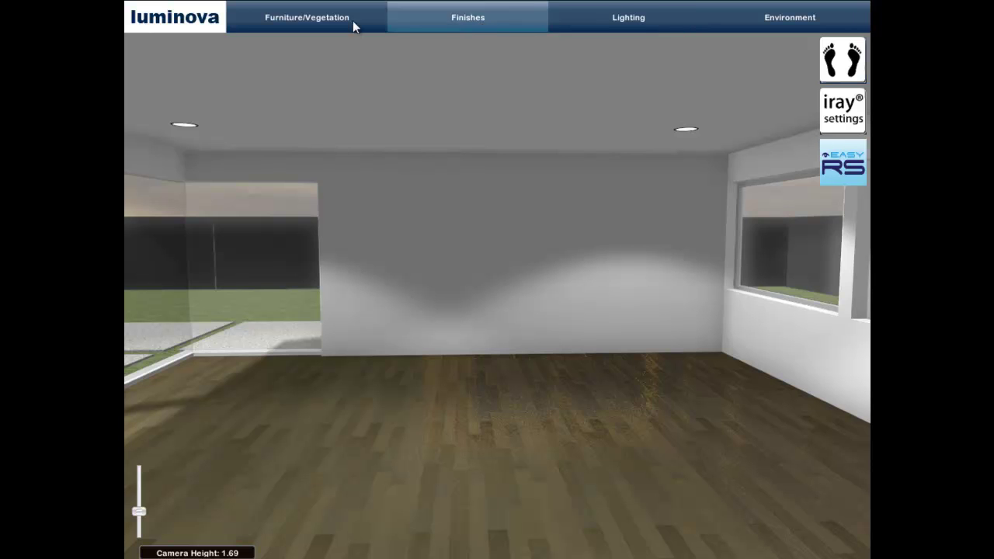
# Step: Place two single sofas in the lounge and an LCD TV on the TV cabinet
pyautogui.click(325, 19)
pyautogui.moveTo(401, 211)
pyautogui.mouseDown()
pyautogui.moveTo(415, 80)
pyautogui.moveTo(402, 162)
pyautogui.mouseUp()
pyautogui.moveTo(282, 168)
pyautogui.mouseDown()
pyautogui.moveTo(649, 501)
pyautogui.moveTo(735, 407)
pyautogui.moveTo(755, 403)
pyautogui.mouseUp()
pyautogui.moveTo(346, 91)
pyautogui.mouseDown()
pyautogui.moveTo(437, 389)
pyautogui.moveTo(362, 387)
pyautogui.mouseUp()
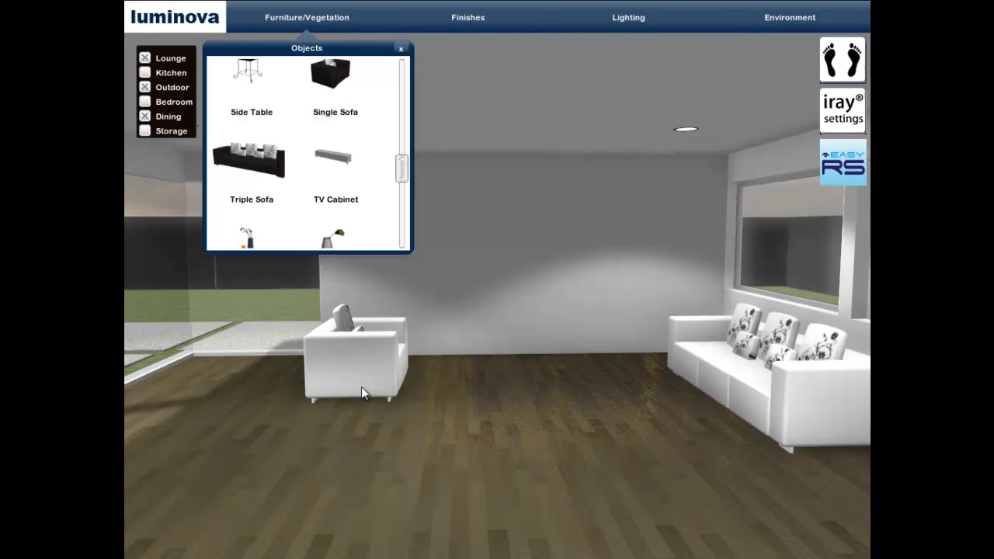
pyautogui.moveTo(336, 85)
pyautogui.mouseDown()
pyautogui.moveTo(376, 509)
pyautogui.moveTo(331, 452)
pyautogui.mouseUp()
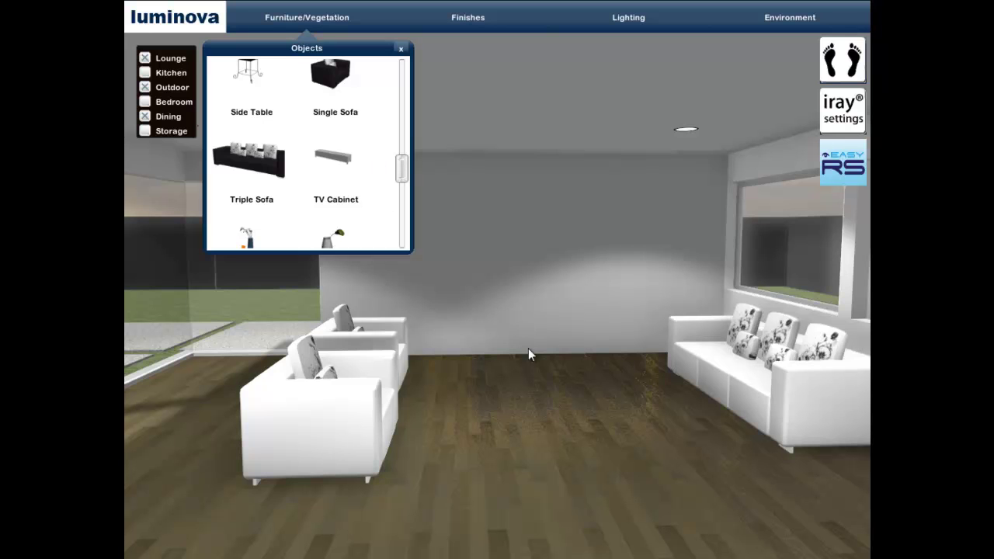
pyautogui.moveTo(529, 354); pyautogui.dragTo(528, 368)
pyautogui.moveTo(399, 167); pyautogui.dragTo(403, 107)
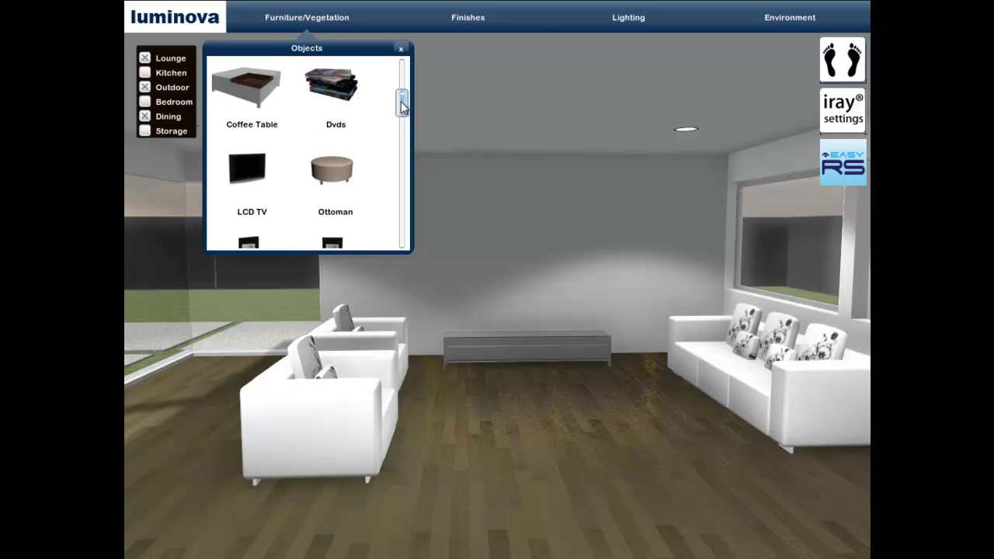
pyautogui.moveTo(525, 330); pyautogui.dragTo(521, 334)
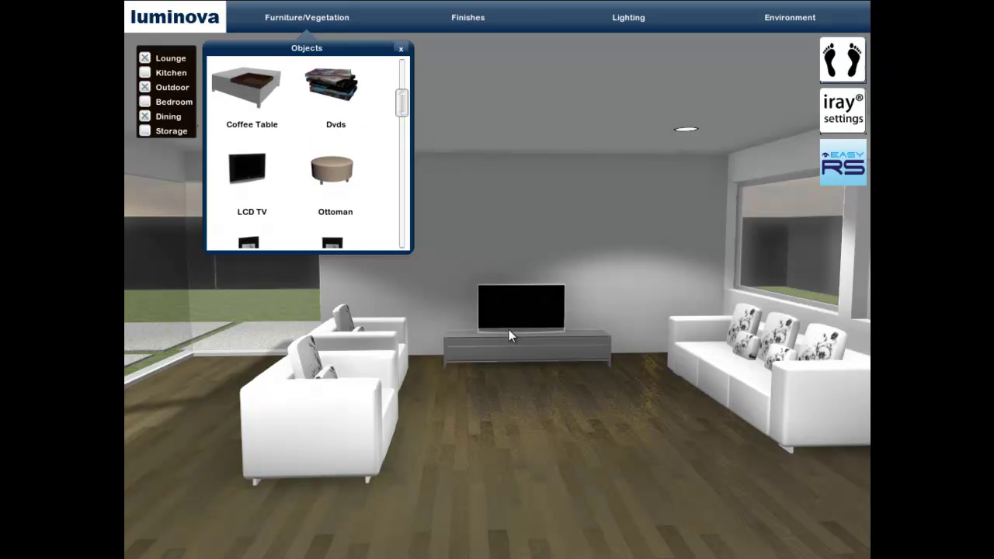
# Step: Add two ottomans to the lounge floor and Dvds on the TV stand
pyautogui.moveTo(351, 159)
pyautogui.mouseDown()
pyautogui.moveTo(562, 460)
pyautogui.moveTo(461, 456)
pyautogui.moveTo(464, 466)
pyautogui.mouseUp()
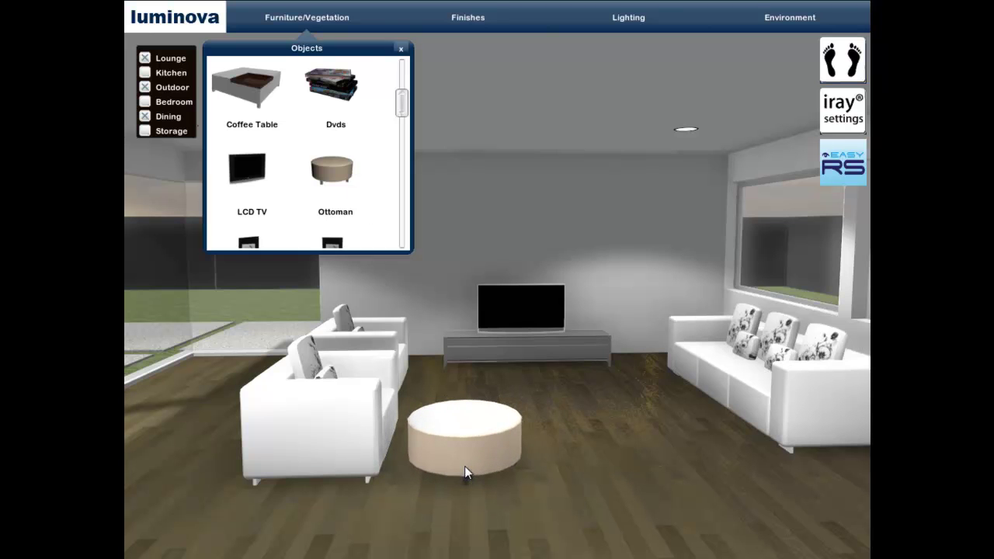
pyautogui.moveTo(336, 183); pyautogui.dragTo(458, 398)
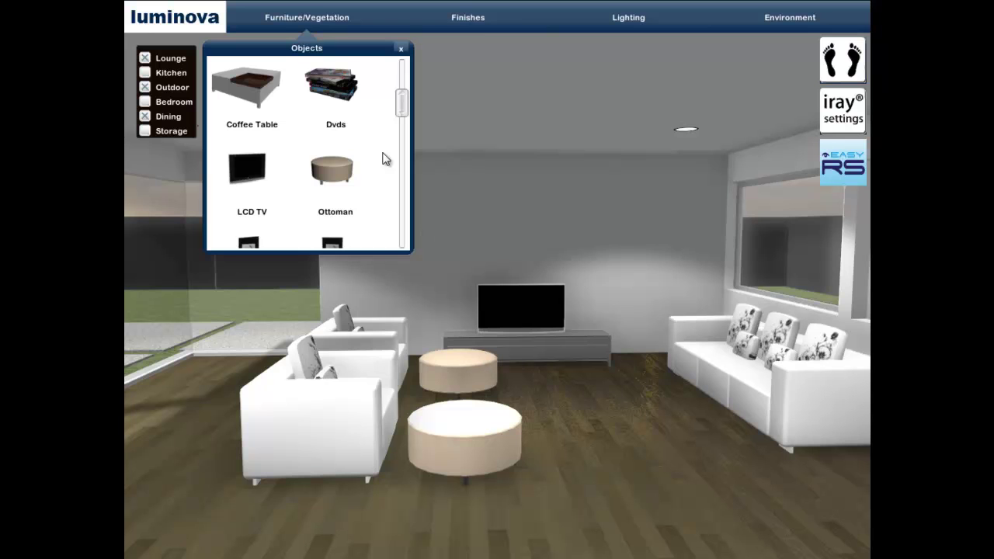
pyautogui.moveTo(437, 311); pyautogui.dragTo(464, 336)
pyautogui.scroll(3, 327, 98)
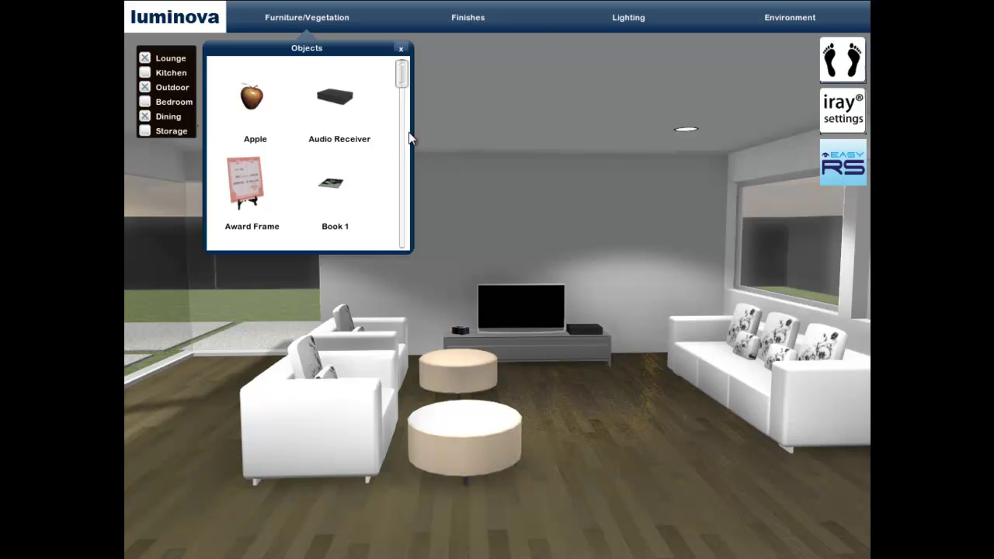
# Step: Add a coffee table and a potted bamboo plant beside the right sofa
pyautogui.moveTo(402, 73); pyautogui.dragTo(404, 112)
pyautogui.scroll(1, 405, 117)
pyautogui.moveTo(272, 90); pyautogui.dragTo(614, 418)
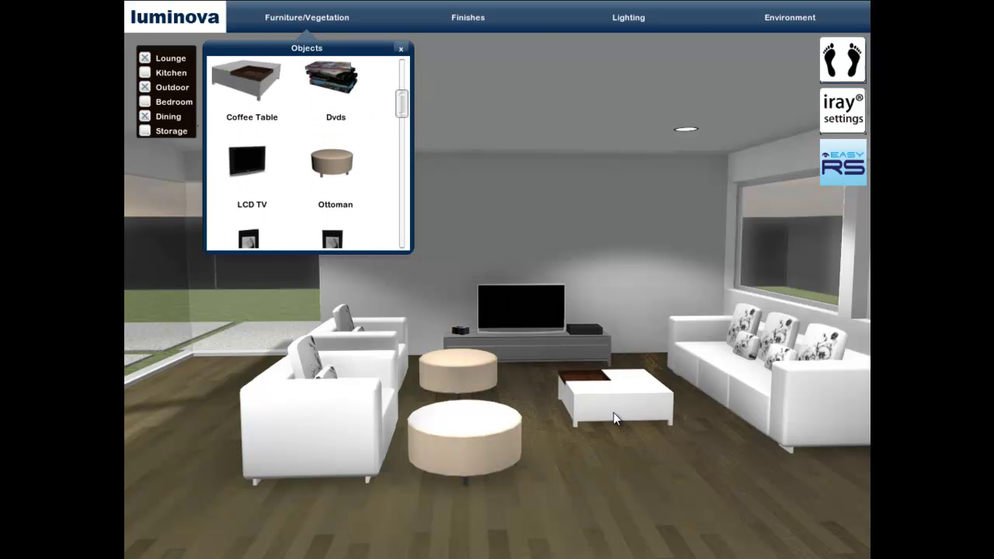
pyautogui.moveTo(405, 105); pyautogui.dragTo(403, 142)
pyautogui.moveTo(334, 106); pyautogui.dragTo(575, 379)
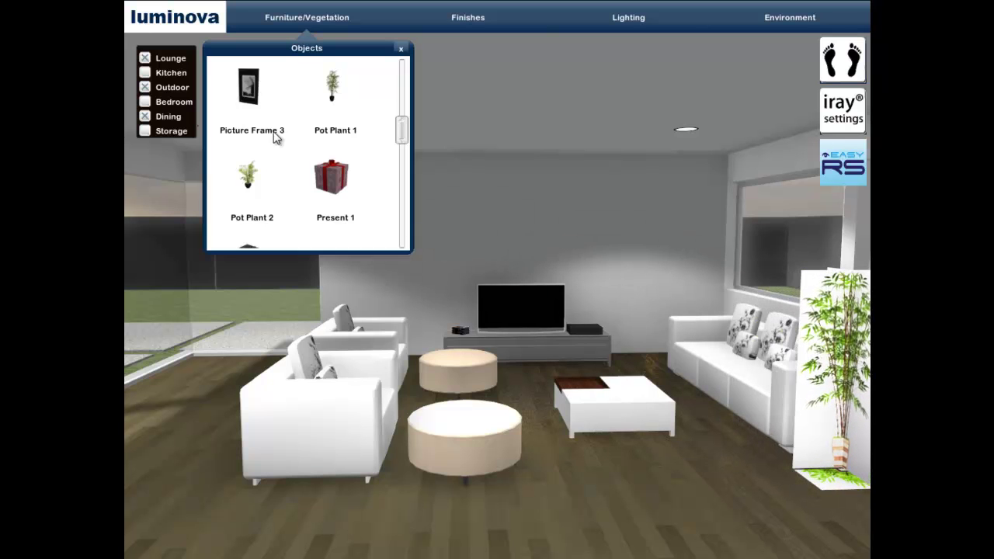
# Step: Close the Objects panel and start an EasyRS Iray render of the furnished lounge view
pyautogui.click(401, 52)
pyautogui.click(847, 161)
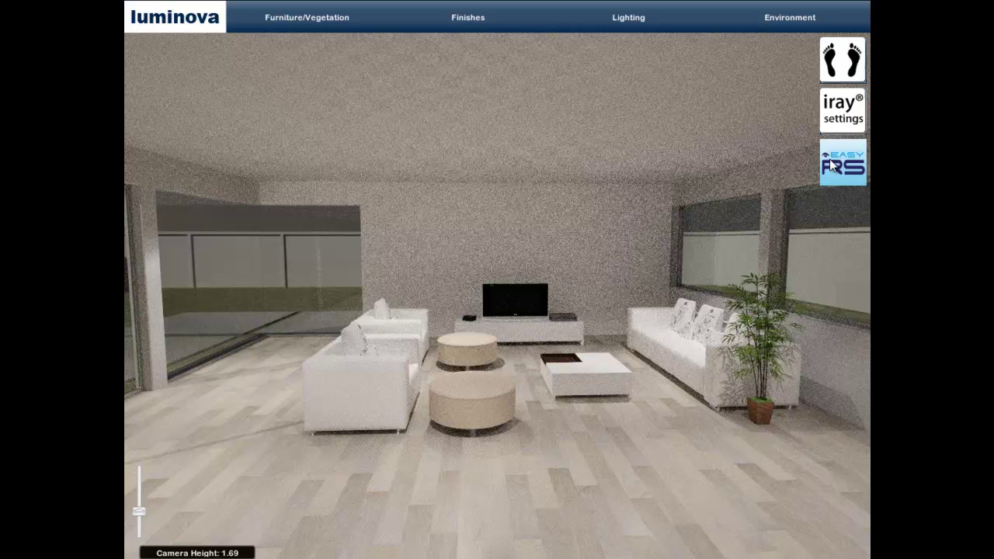
# Step: Walk toward the bamboo plant at camera height 1.02 and render the close-up with Iray
pyautogui.click(832, 163)
pyautogui.press('Up')
pyautogui.press('Right')
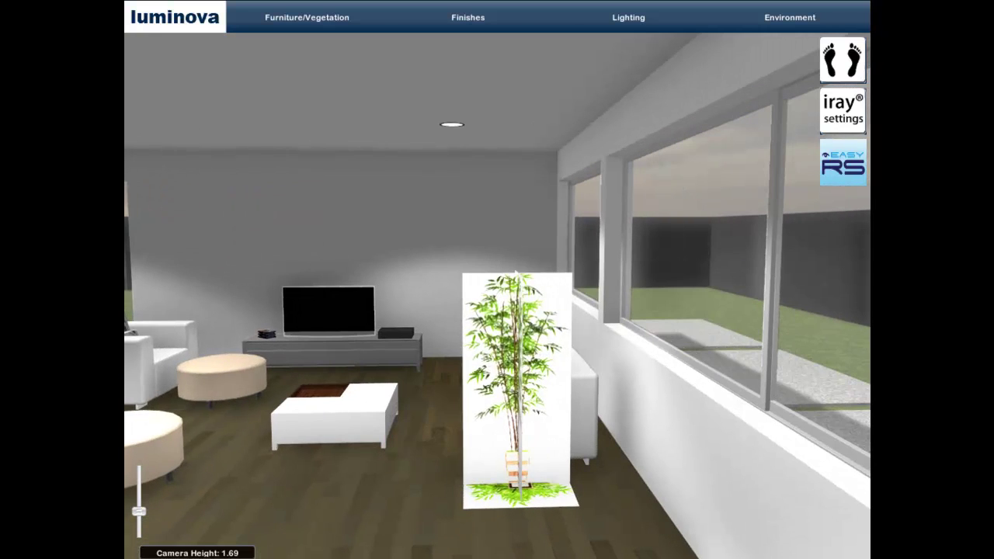
pyautogui.moveTo(139, 514); pyautogui.dragTo(141, 528)
pyautogui.moveTo(369, 394)
pyautogui.mouseDown()
pyautogui.moveTo(392, 407)
pyautogui.moveTo(777, 233)
pyautogui.mouseUp()
pyautogui.click(839, 172)
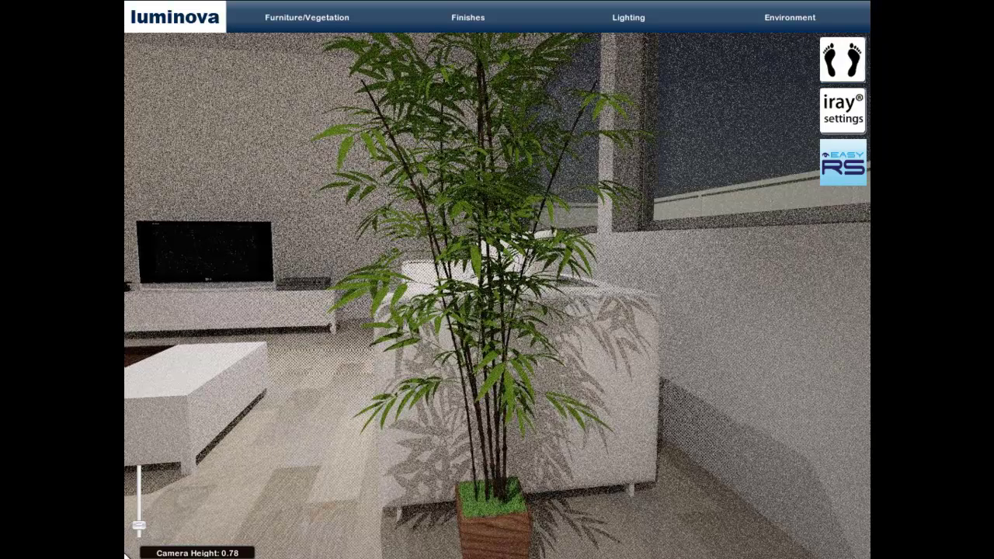
# Step: Lower the camera height to 0.45, then to 0.25 beside the plant pot
pyautogui.moveTo(140, 531); pyautogui.dragTo(138, 533)
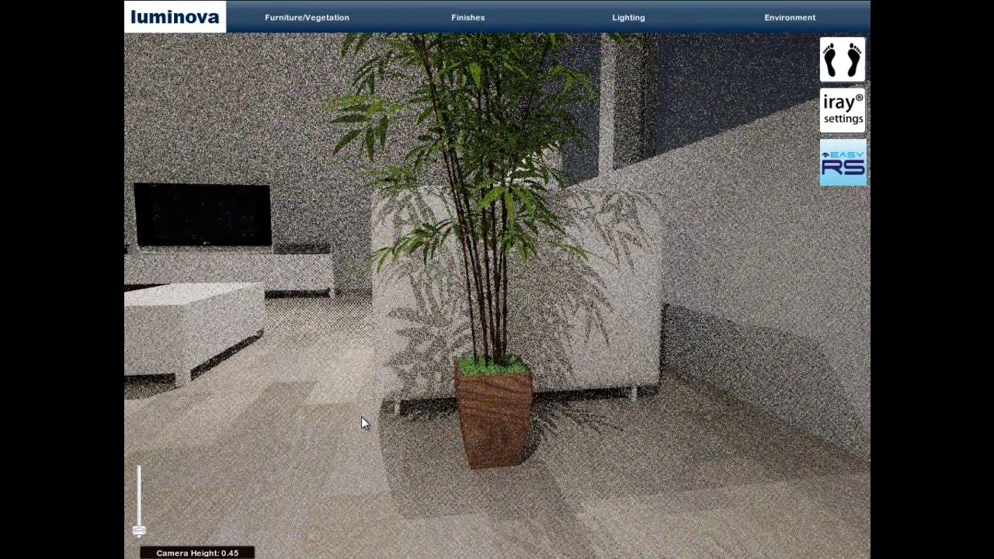
pyautogui.press('Up')
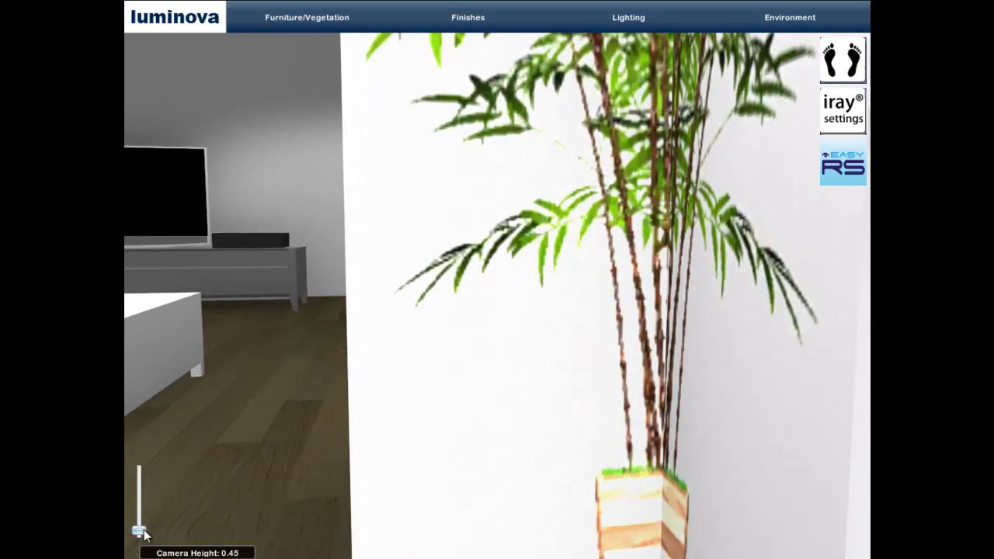
pyautogui.moveTo(140, 532); pyautogui.dragTo(142, 544)
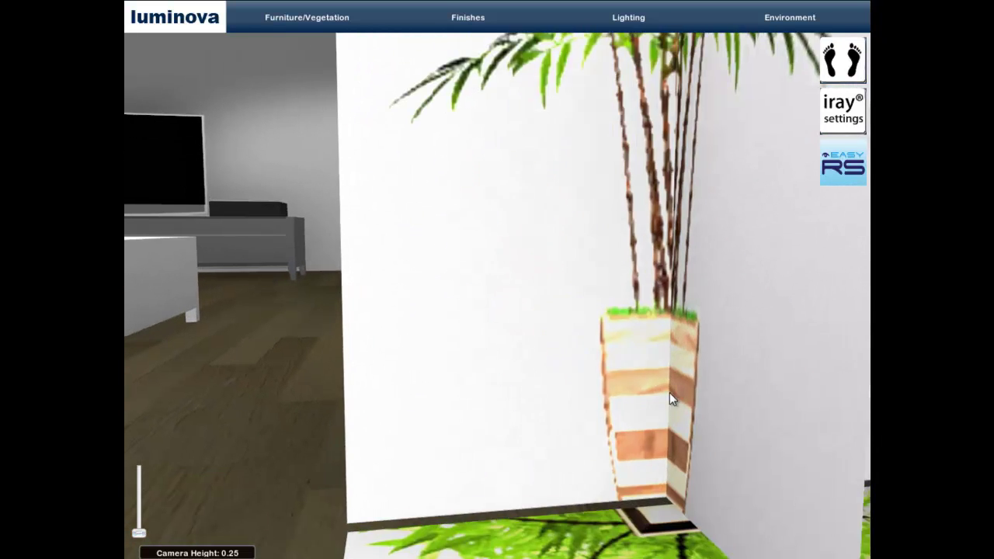
# Step: Render the low close-up of the bamboo's wooden pot, then return to the realtime view
pyautogui.press('Up')
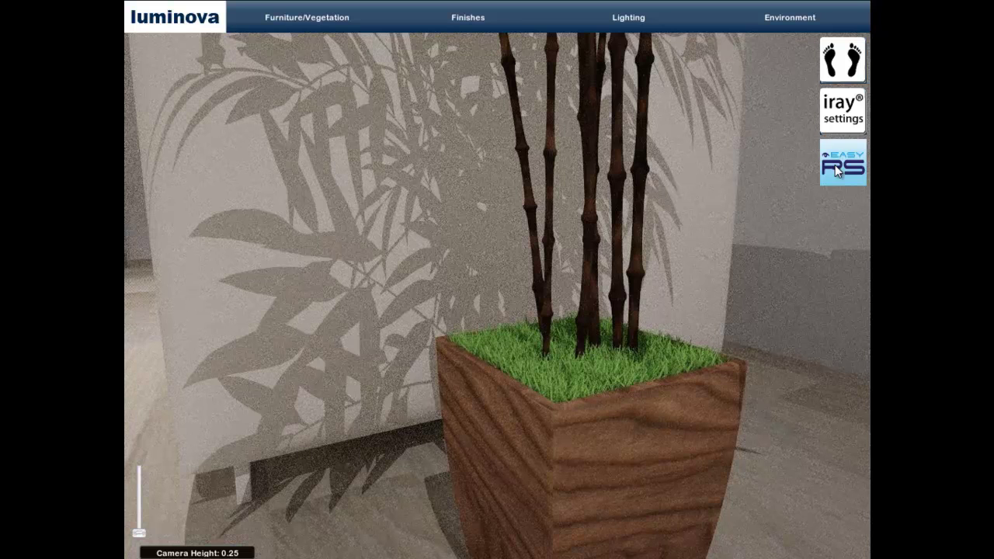
pyautogui.click(835, 166)
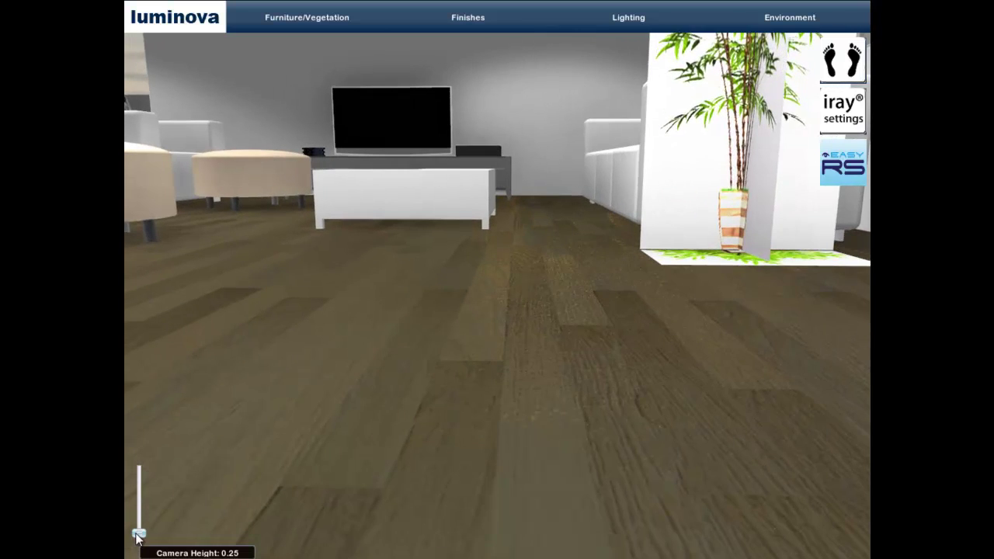
# Step: Set camera height to 1.54 and walk out onto the covered patio, facing along the house toward the pool
pyautogui.moveTo(139, 533); pyautogui.dragTo(156, 505)
pyautogui.scroll(-5, 513, 426)
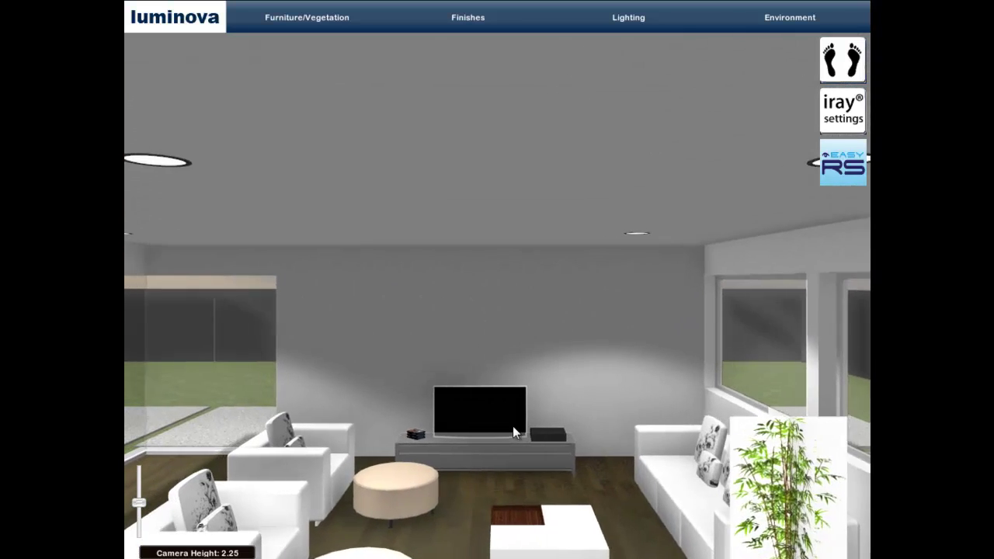
pyautogui.moveTo(147, 506); pyautogui.dragTo(140, 512)
pyautogui.moveTo(292, 317)
pyautogui.mouseDown()
pyautogui.moveTo(561, 145)
pyautogui.moveTo(532, 155)
pyautogui.mouseUp()
pyautogui.press('Up')
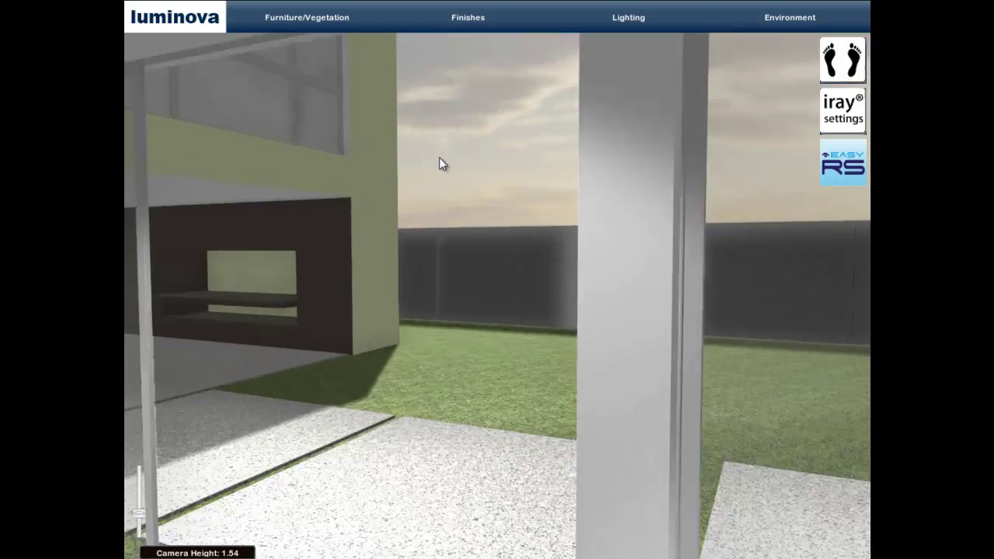
pyautogui.moveTo(438, 164)
pyautogui.mouseDown()
pyautogui.moveTo(452, 147)
pyautogui.moveTo(521, 240)
pyautogui.mouseUp()
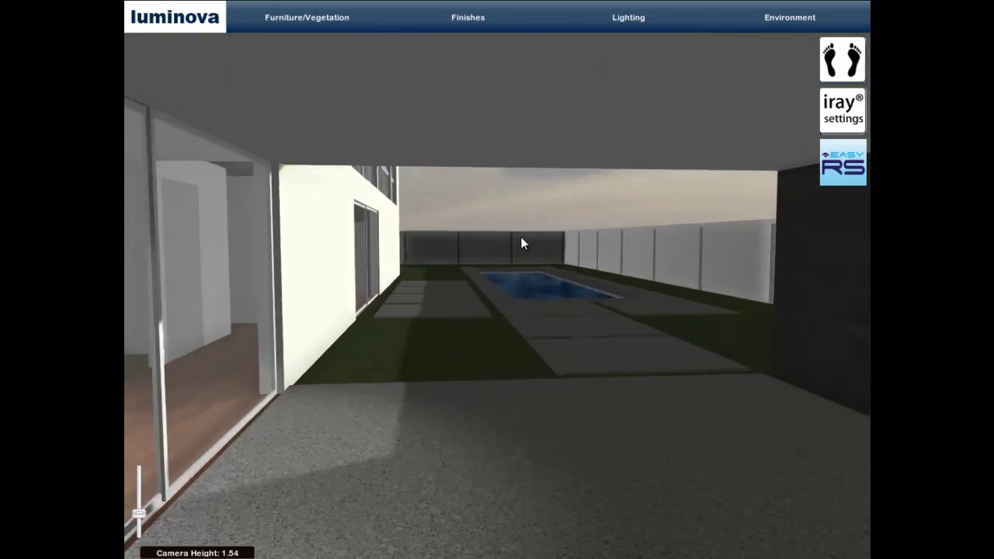
pyautogui.press('Down')
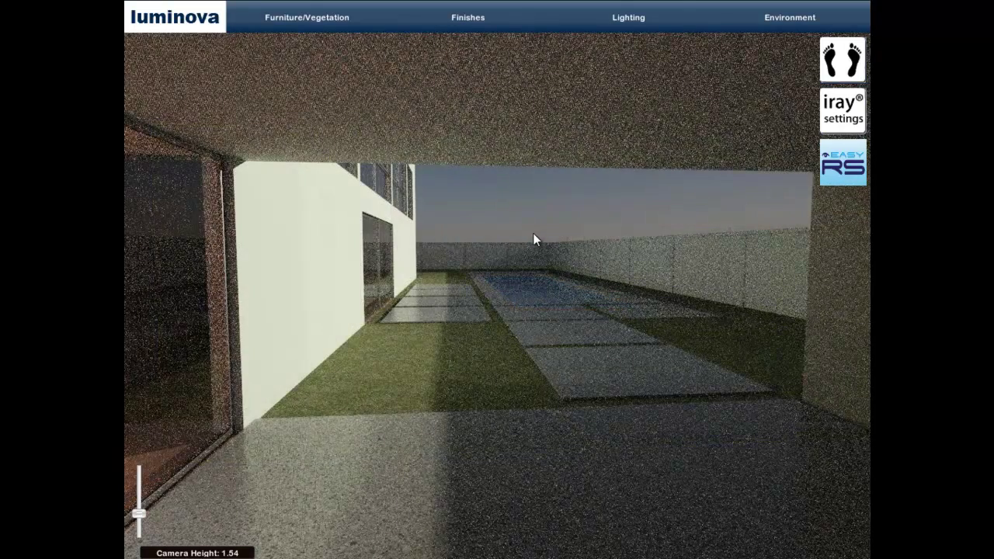
# Step: Place the Outdoor Setting (umbrella, round table, four chairs) by the pool and lower the camera to 1.25
pyautogui.click(831, 159)
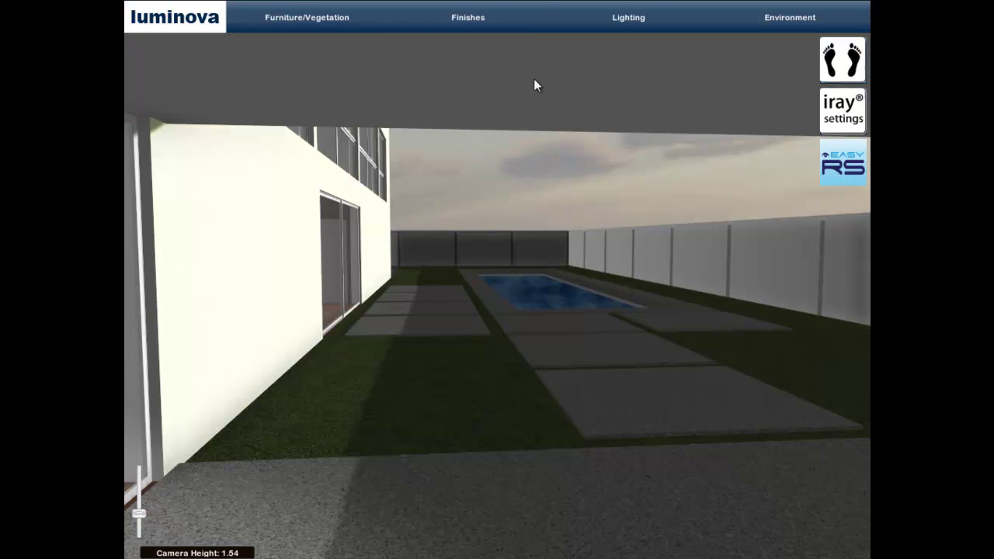
pyautogui.click(315, 14)
pyautogui.moveTo(402, 130); pyautogui.dragTo(396, 224)
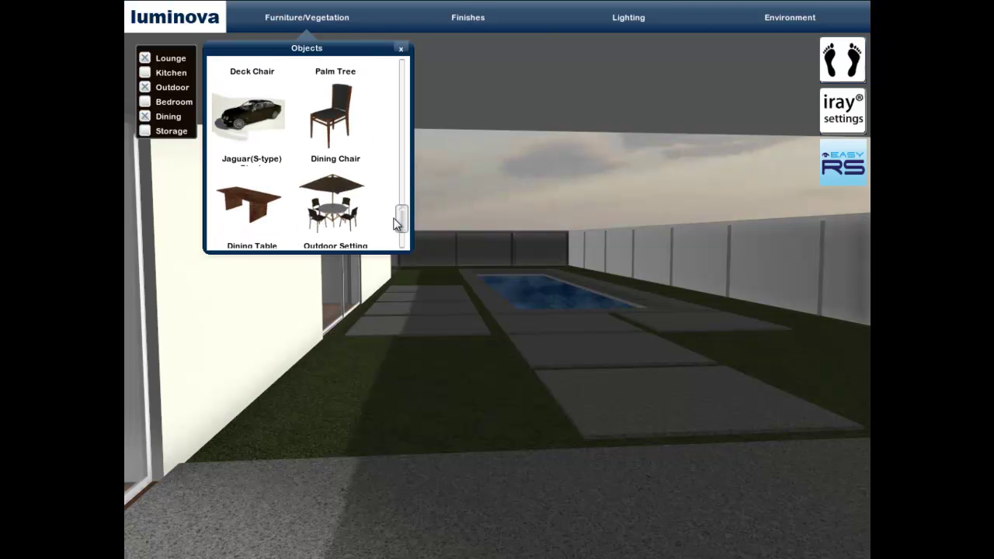
pyautogui.moveTo(342, 207); pyautogui.dragTo(425, 405)
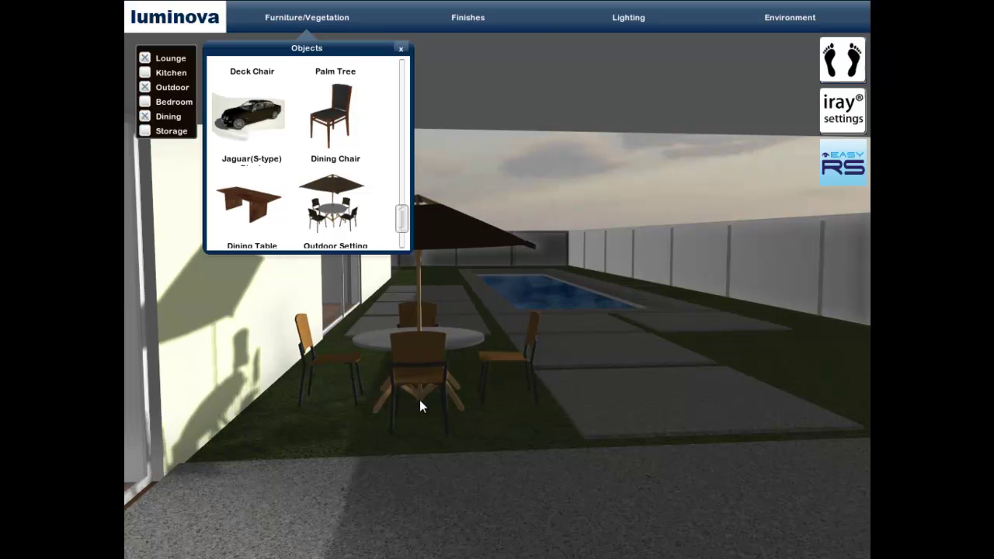
pyautogui.moveTo(425, 401); pyautogui.dragTo(419, 401)
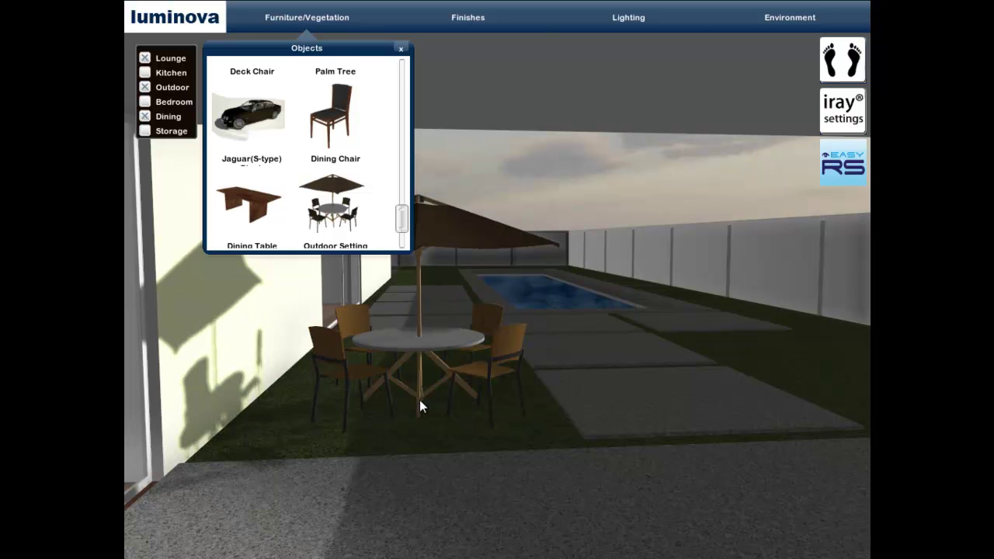
pyautogui.click(347, 13)
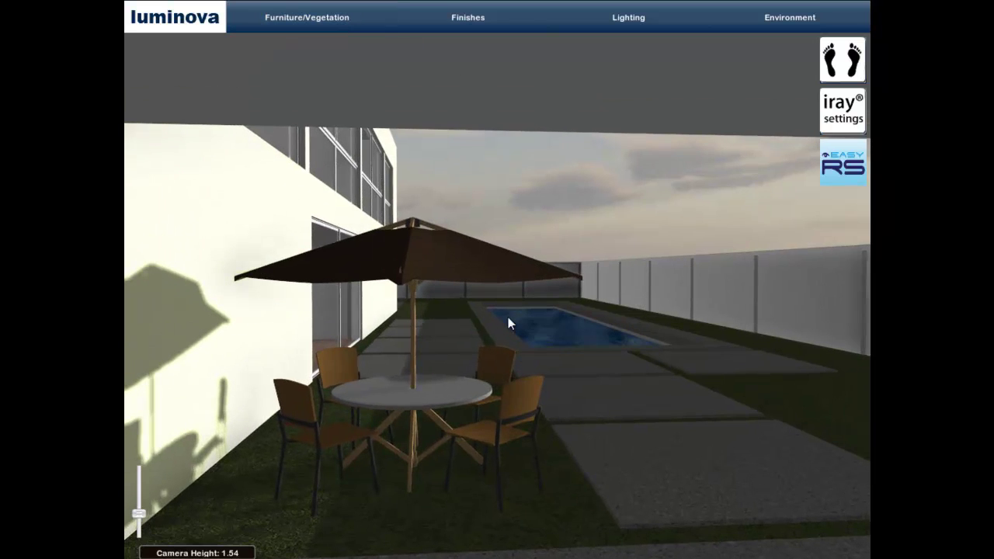
pyautogui.moveTo(140, 514); pyautogui.dragTo(140, 519)
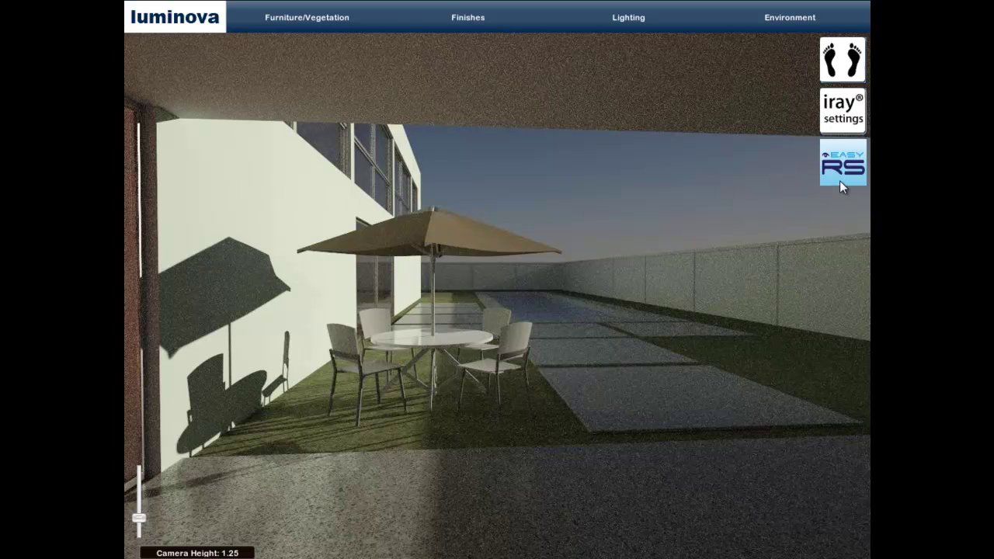
# Step: Walk the camera past the dining table and round the house wall to face the parked Jaguars
pyautogui.press('Up')
pyautogui.press('Left')
pyautogui.press('Up')
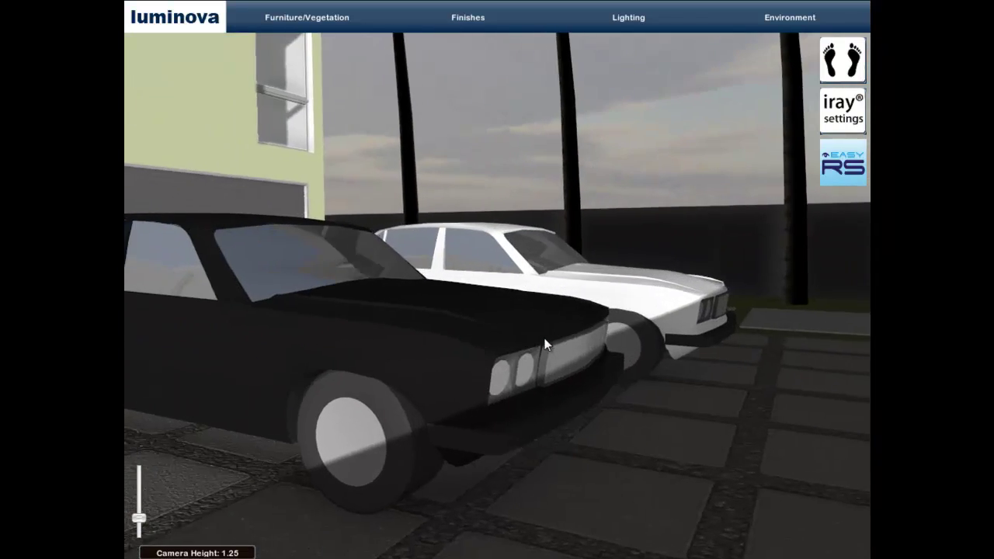
# Step: Drop the camera height to 0.49 and move up to the black Jaguar's front wheel
pyautogui.moveTo(139, 517); pyautogui.dragTo(139, 530)
pyautogui.press('Up')
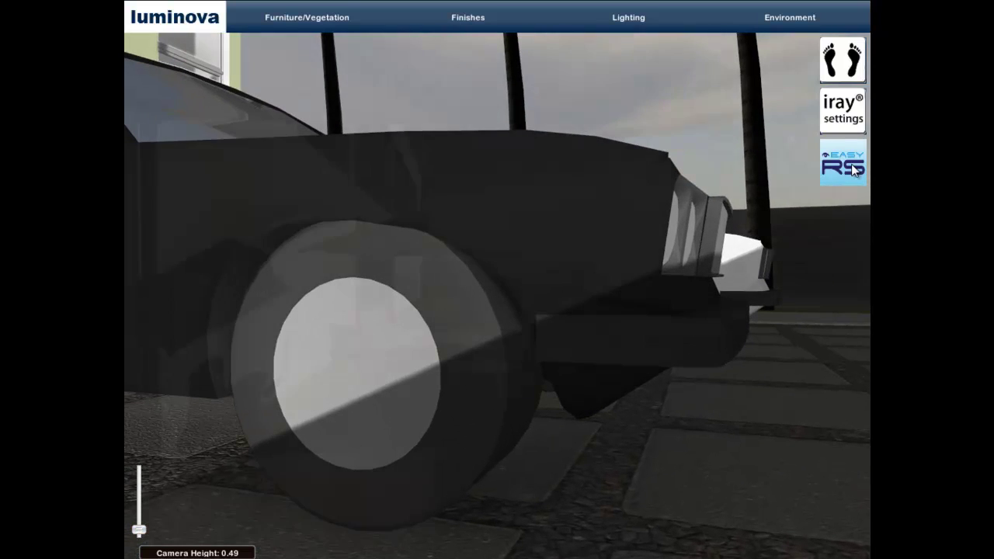